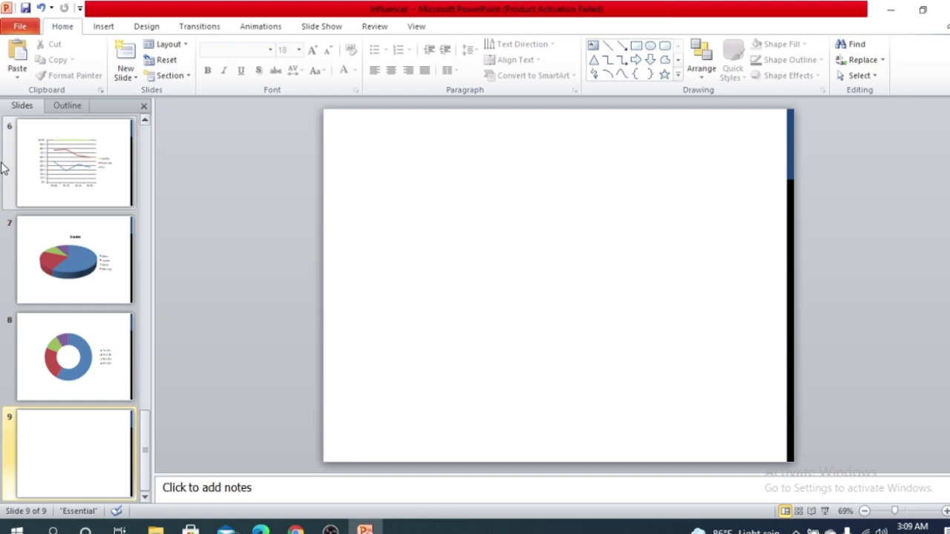
Apply the Cut transition to the INFLUENCER title slide (slide 1)
{"action": "left_click", "coordinate": [198, 29]}
{"action": "left_click", "coordinate": [275, 29]}
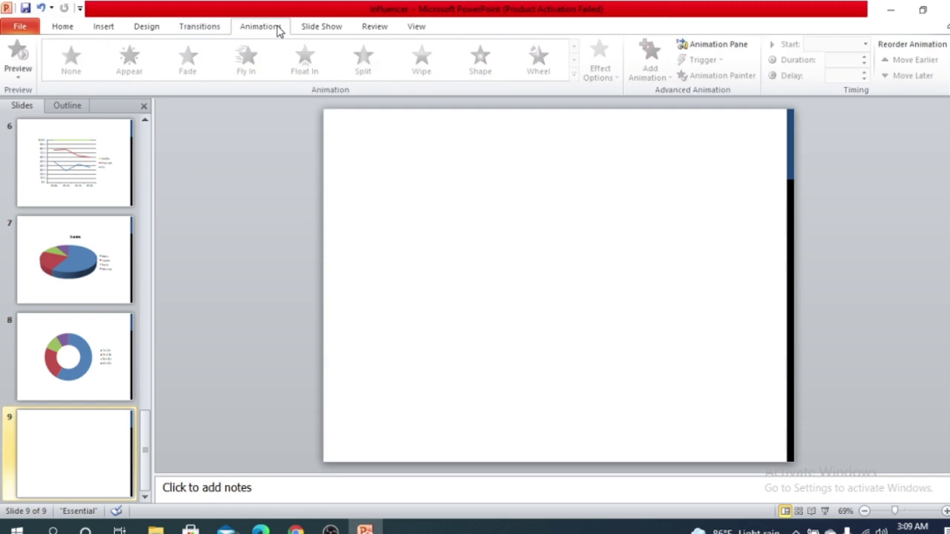
{"action": "left_click", "coordinate": [205, 29]}
{"action": "scroll", "coordinate": [59, 245], "scroll_direction": "up", "scroll_amount": 4}
{"action": "scroll", "coordinate": [60, 243], "scroll_direction": "up", "scroll_amount": 2}
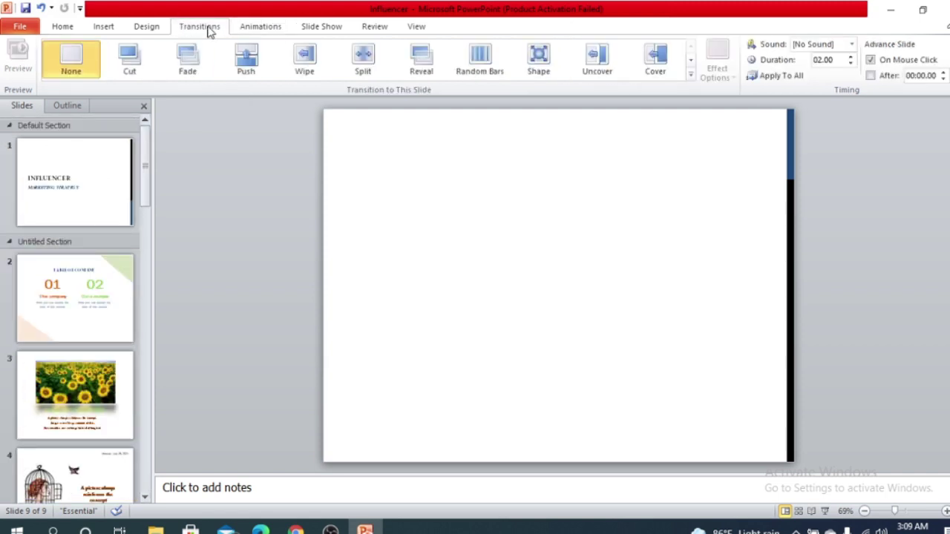
{"action": "left_click", "coordinate": [115, 192]}
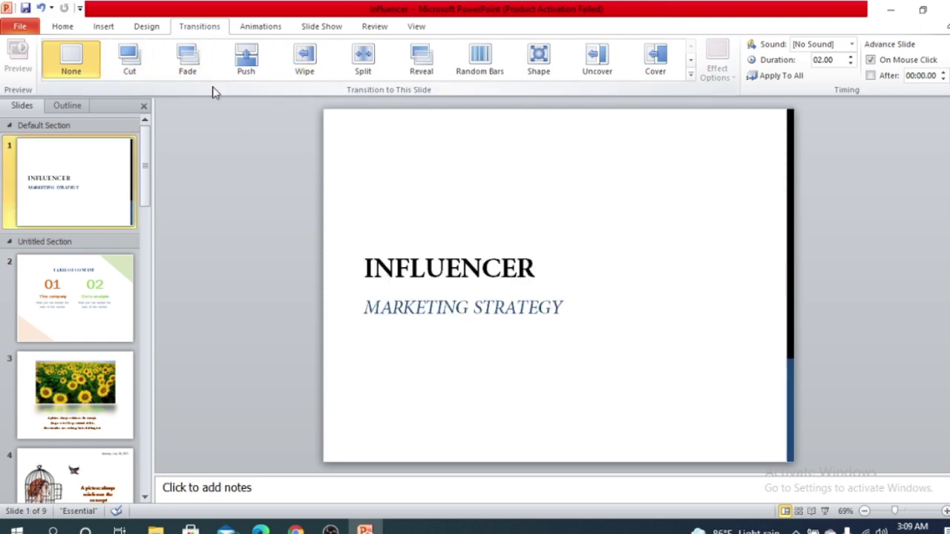
{"action": "left_click", "coordinate": [130, 64]}
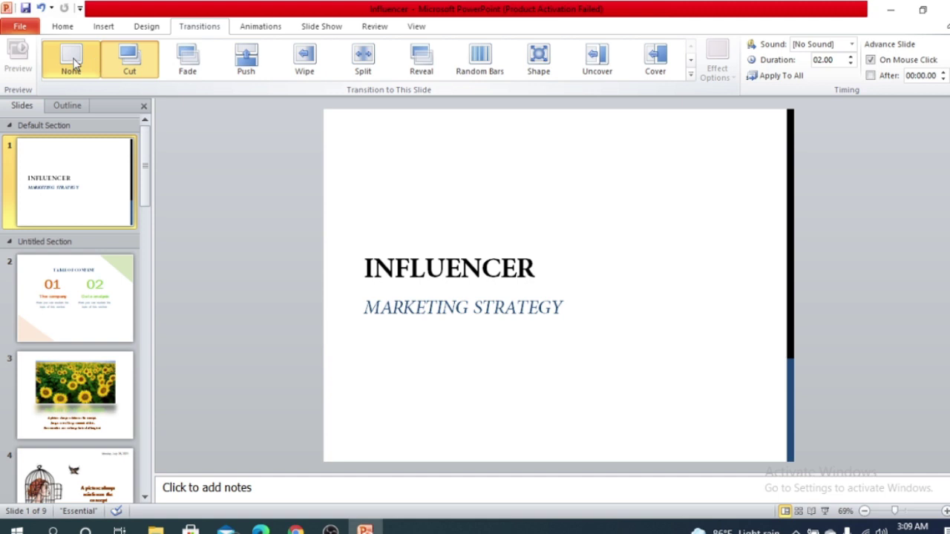
{"action": "left_click", "coordinate": [74, 64]}
{"action": "left_click", "coordinate": [134, 64]}
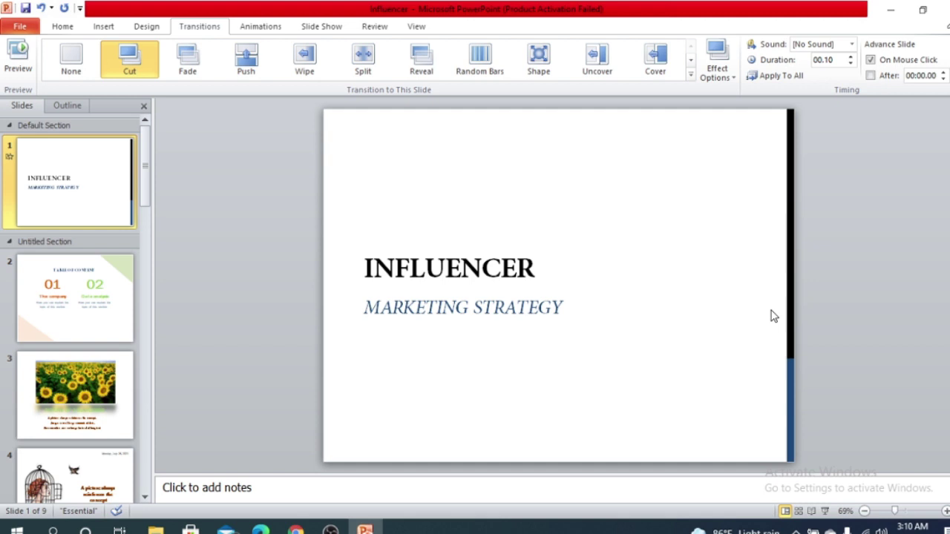
Apply Push and then Wipe to the title slide, previewing each transition
{"action": "key", "text": "alt+h"}
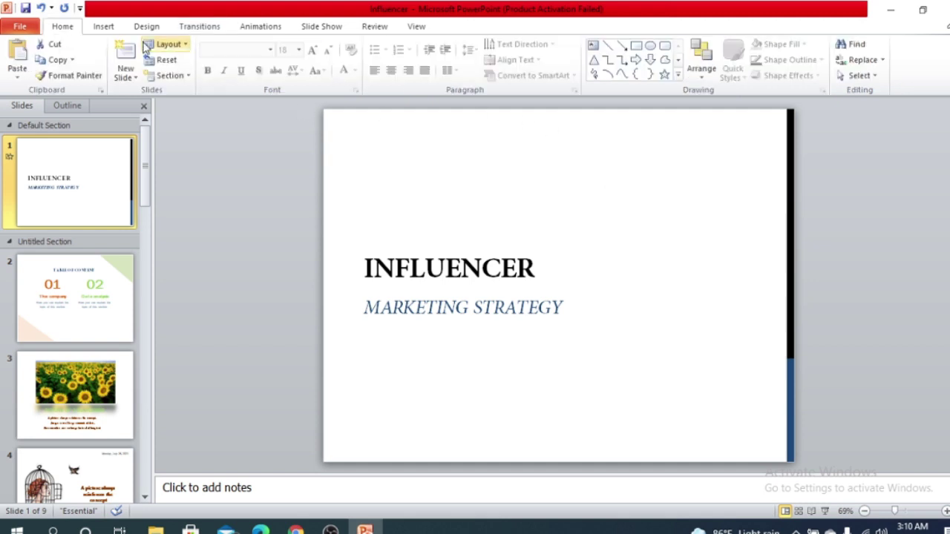
{"action": "left_click", "coordinate": [225, 31]}
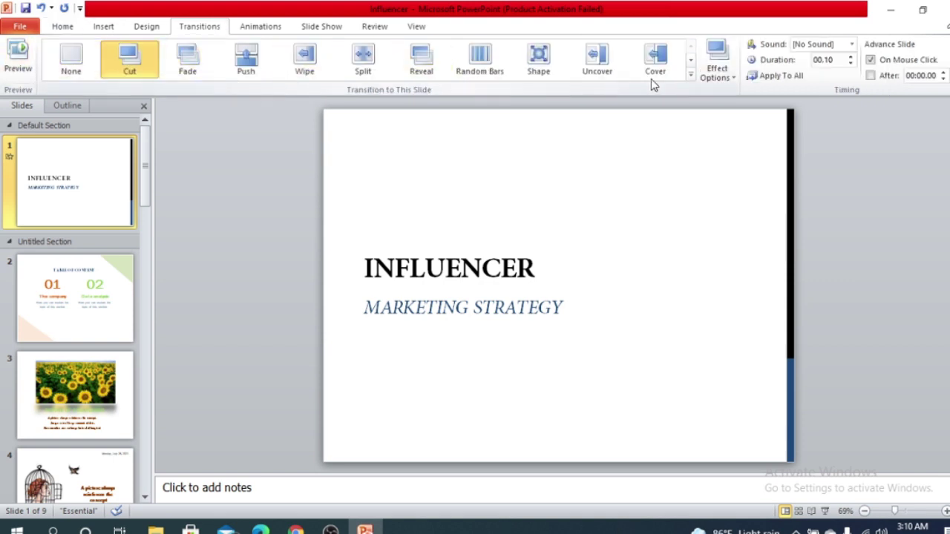
{"action": "left_click", "coordinate": [690, 75]}
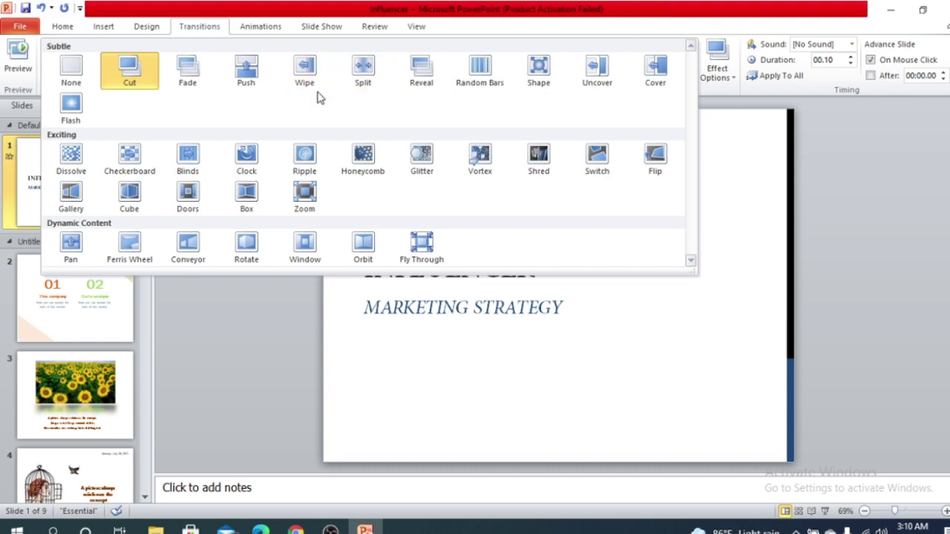
{"action": "left_click", "coordinate": [244, 86]}
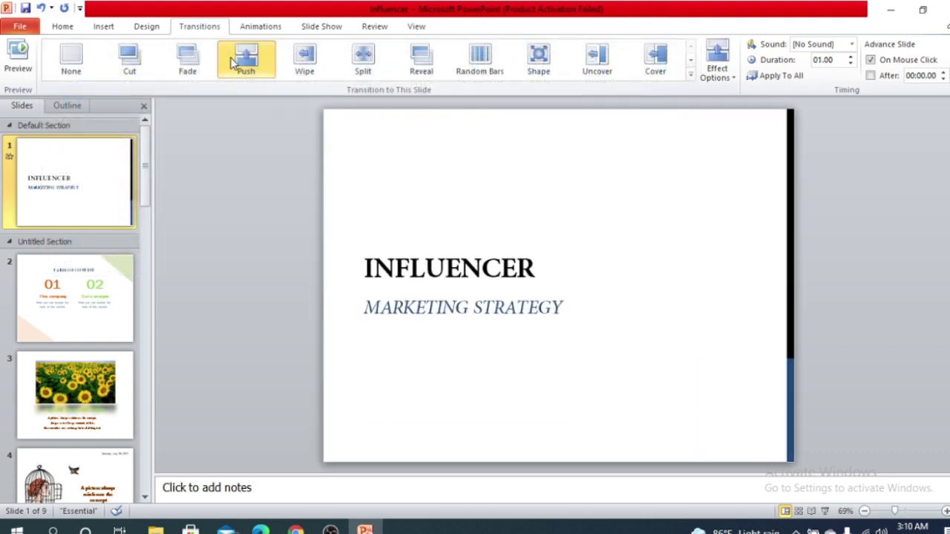
{"action": "left_click", "coordinate": [258, 66]}
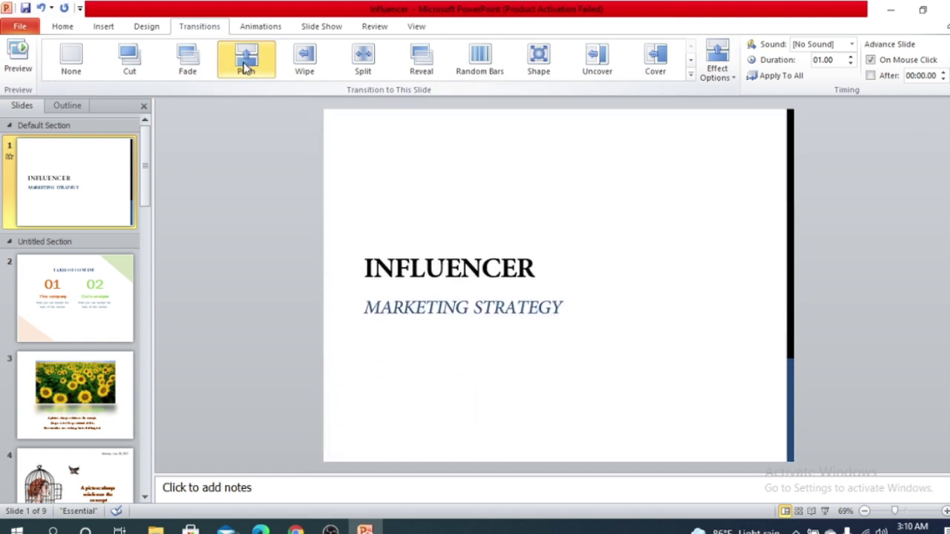
{"action": "left_click", "coordinate": [304, 59]}
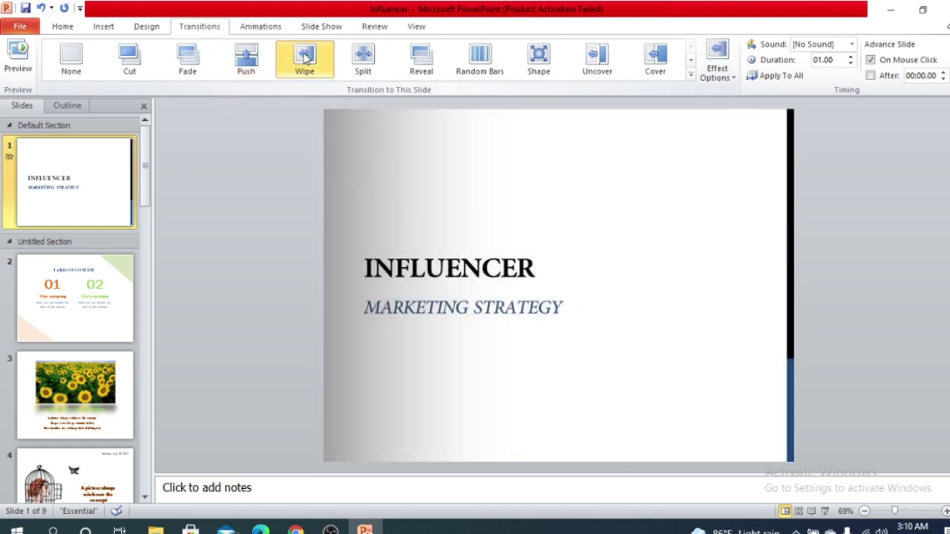
{"action": "left_click", "coordinate": [307, 63]}
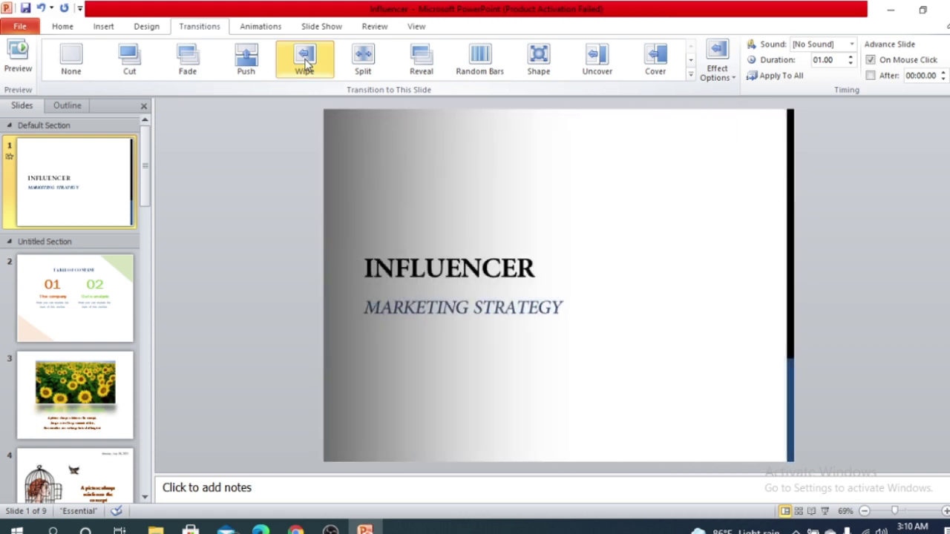
Try Split, Reveal, Random Bars, Shape, Uncover and Cover, finishing with Switch from the full gallery
{"action": "left_click", "coordinate": [361, 60]}
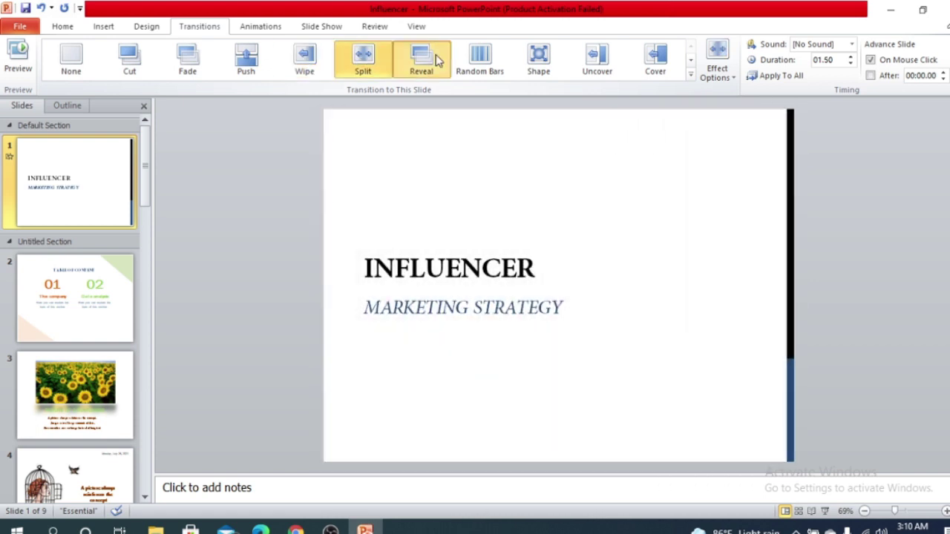
{"action": "left_click", "coordinate": [439, 61]}
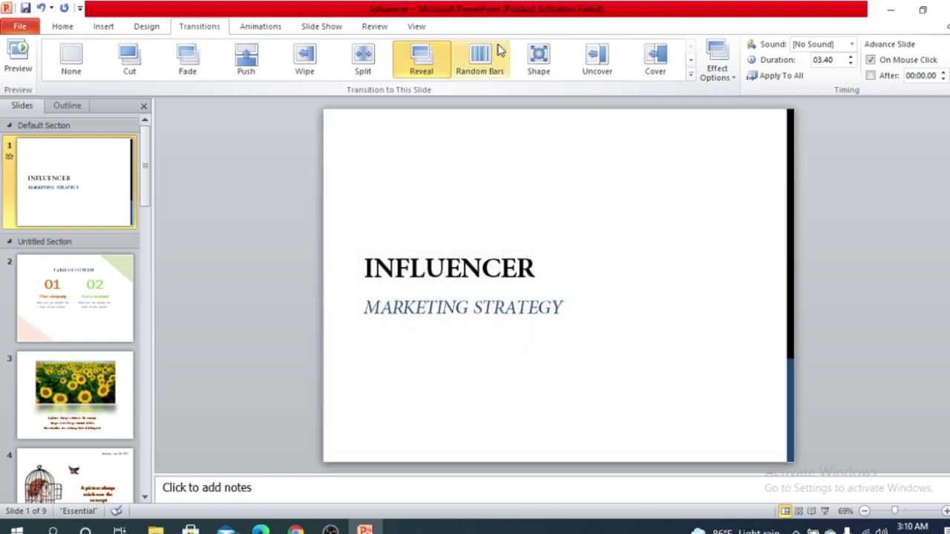
{"action": "left_click", "coordinate": [493, 57]}
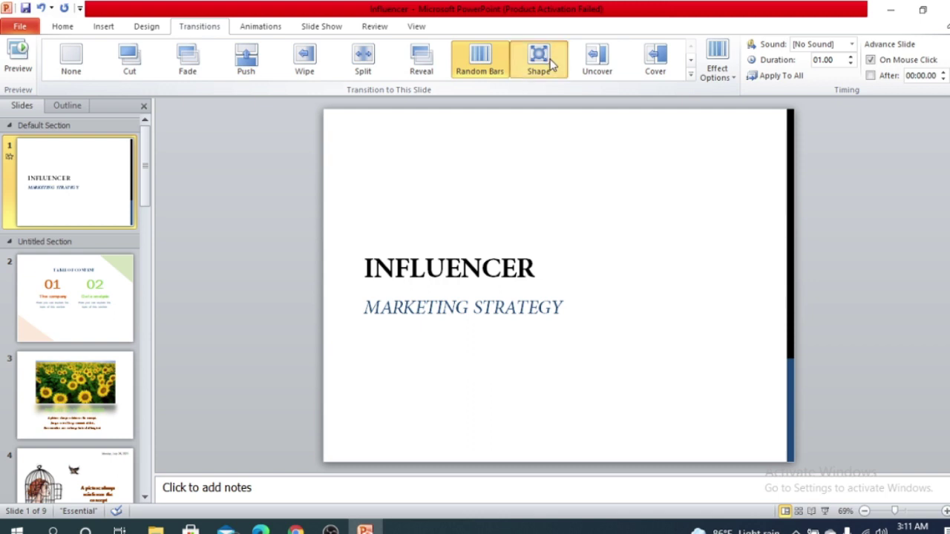
{"action": "left_click", "coordinate": [550, 62]}
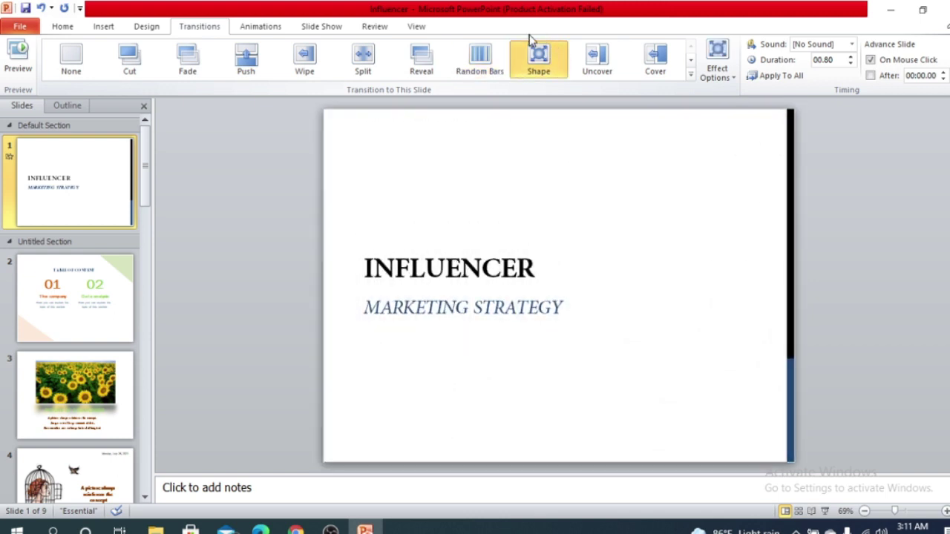
{"action": "left_click", "coordinate": [602, 62]}
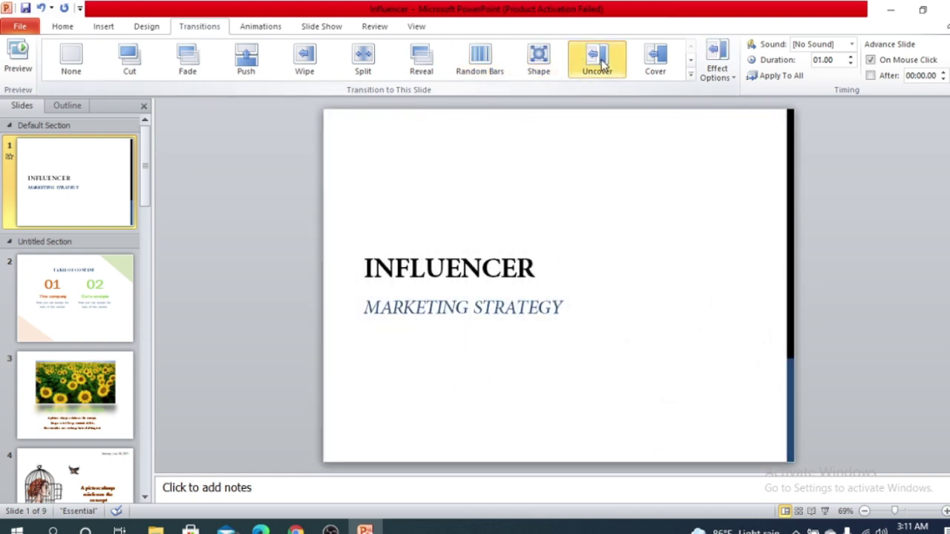
{"action": "left_click", "coordinate": [668, 64]}
{"action": "left_click", "coordinate": [691, 75]}
{"action": "left_click", "coordinate": [610, 153]}
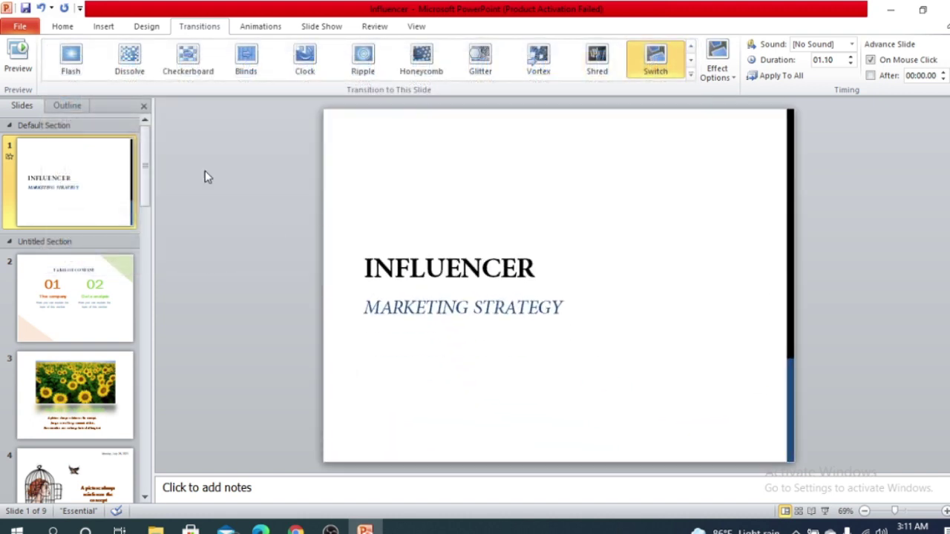
Give the title slide the Flash transition and compare it with the TABLE OF CONTENT slide
{"action": "left_click", "coordinate": [87, 65]}
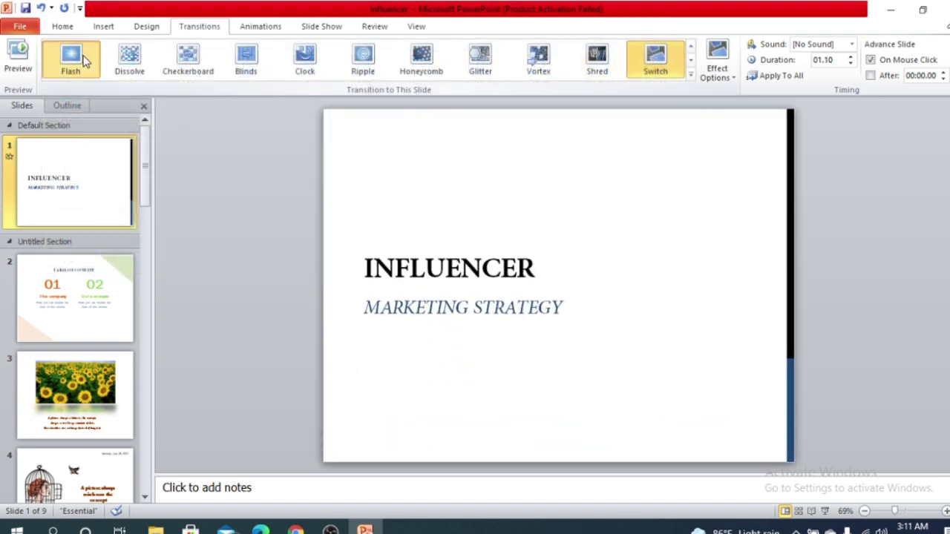
{"action": "left_click", "coordinate": [52, 301]}
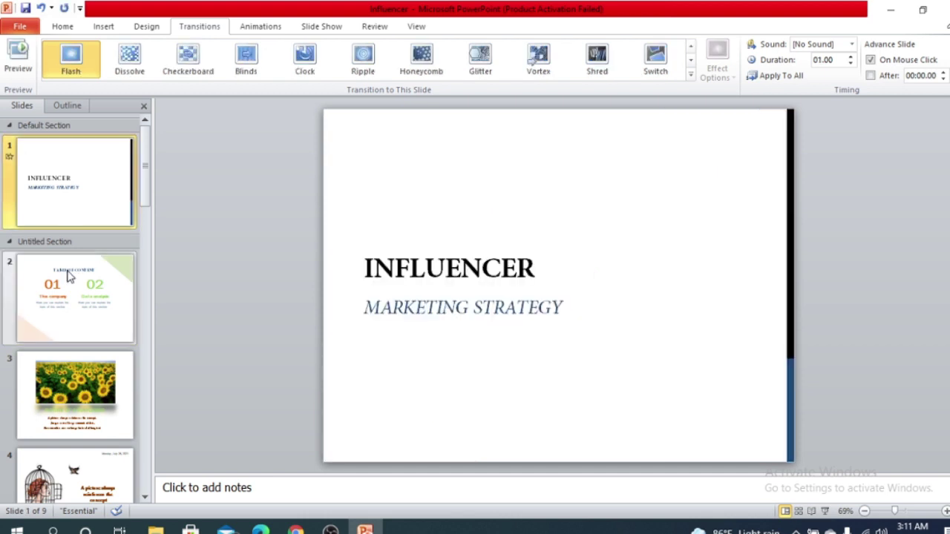
{"action": "left_click", "coordinate": [70, 276]}
{"action": "left_click", "coordinate": [72, 204]}
{"action": "left_click", "coordinate": [84, 288]}
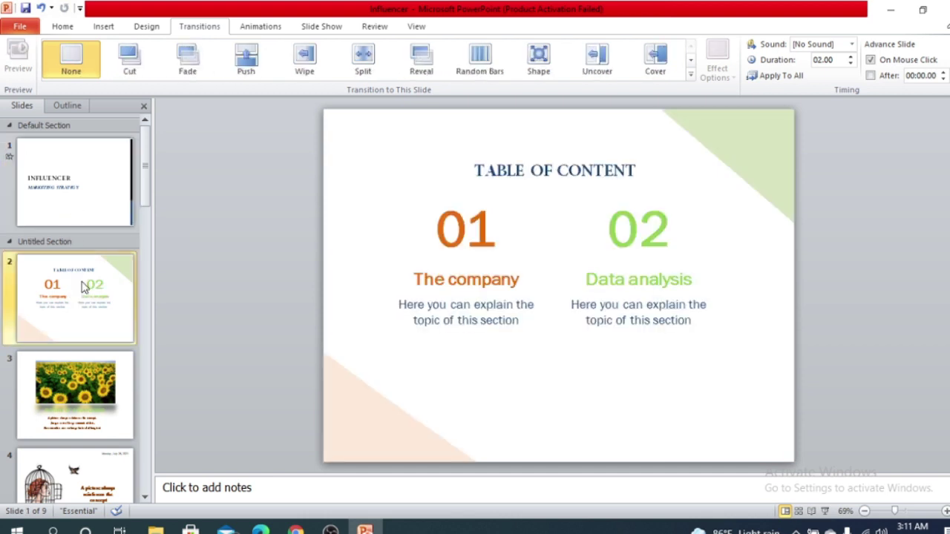
{"action": "left_click", "coordinate": [79, 192]}
{"action": "key", "text": "Down"}
{"action": "left_click", "coordinate": [87, 212]}
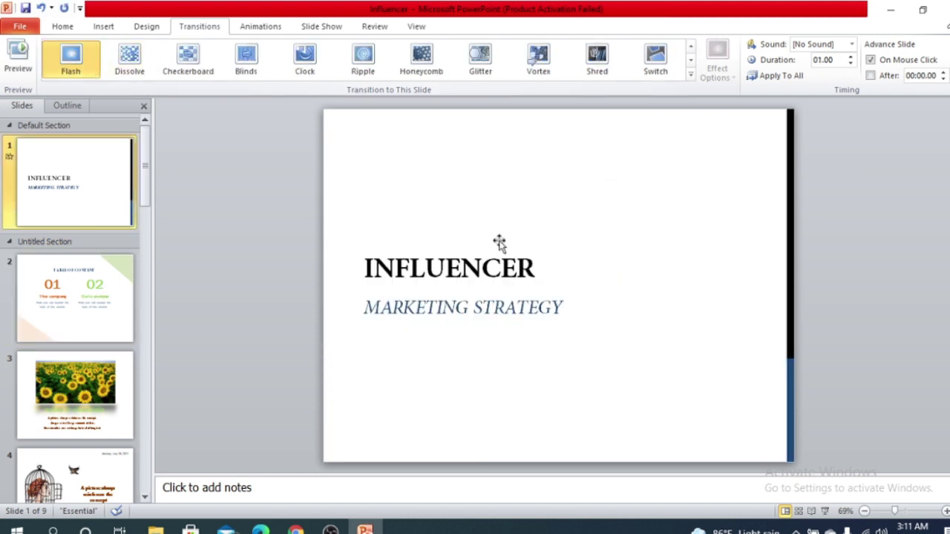
Apply the Push transition to slide 2 and Reveal to slide 3
{"action": "left_click", "coordinate": [89, 269]}
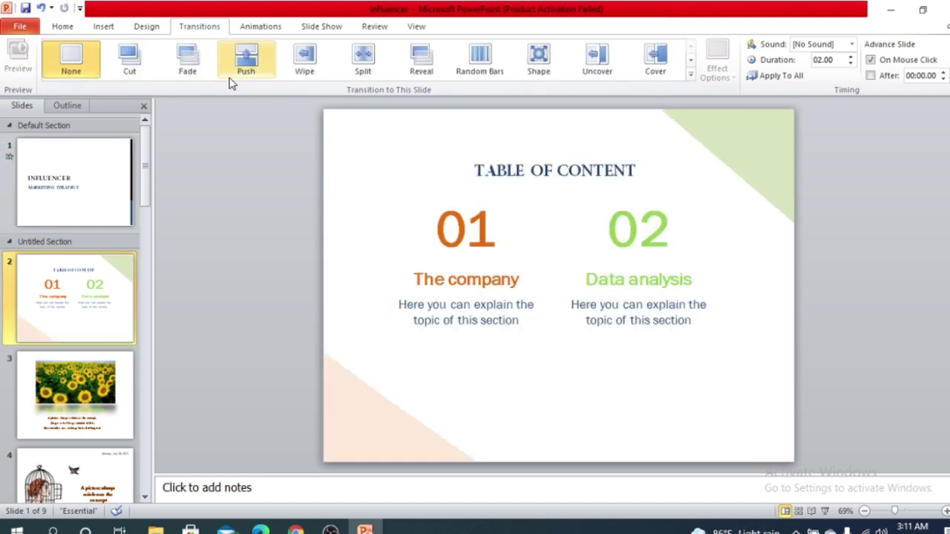
{"action": "left_click", "coordinate": [246, 63]}
{"action": "key", "text": "Down"}
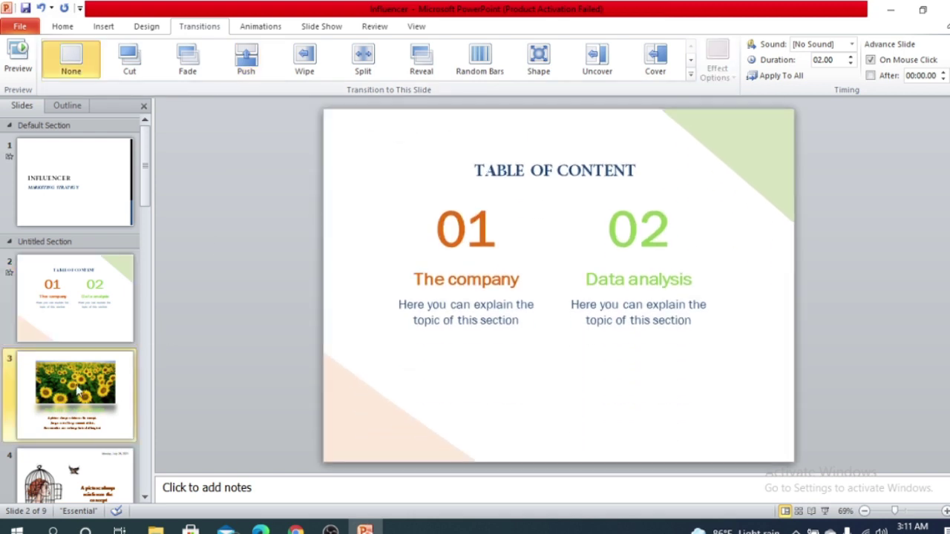
{"action": "left_click", "coordinate": [412, 74]}
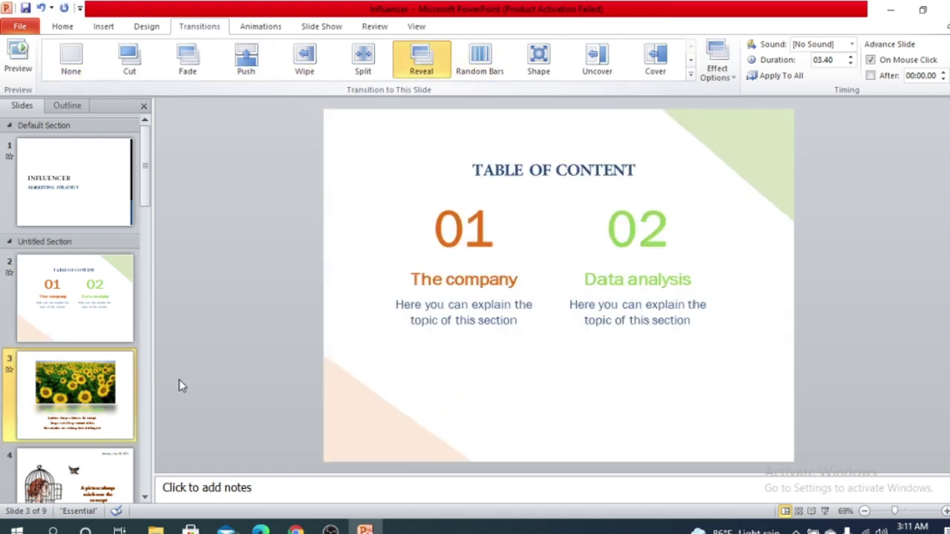
Give slide 4 the Random Bars transition and select slide 5
{"action": "scroll", "coordinate": [84, 397], "scroll_direction": "down", "scroll_amount": 1}
{"action": "scroll", "coordinate": [84, 397], "scroll_direction": "down", "scroll_amount": 1}
{"action": "left_click", "coordinate": [84, 397]}
{"action": "left_click", "coordinate": [480, 64]}
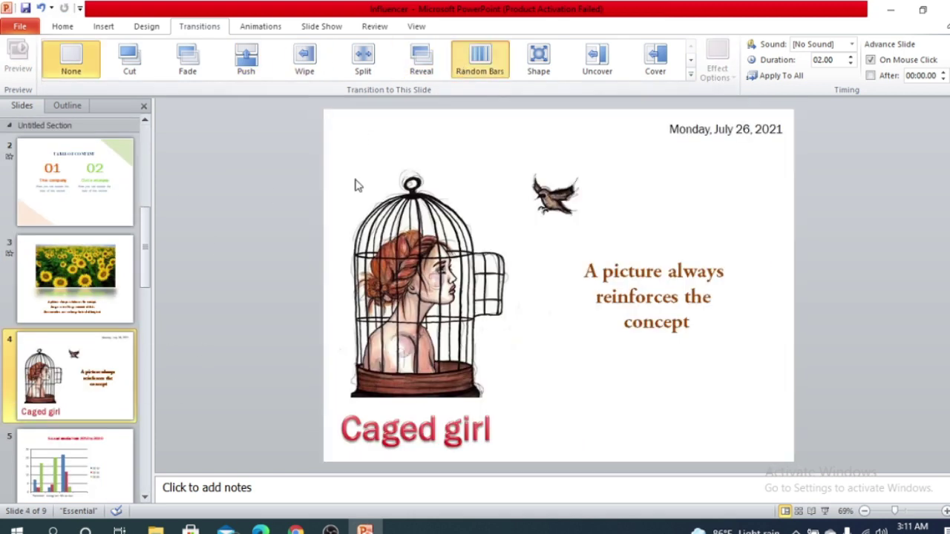
{"action": "left_click", "coordinate": [70, 423]}
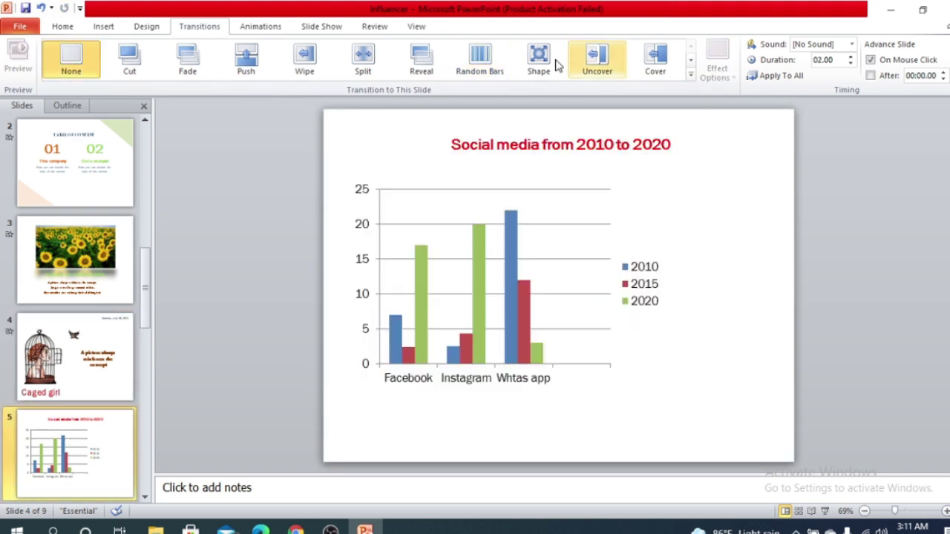
Give slide 5 the Shape transition and slide 6 the Glitter transition
{"action": "left_click", "coordinate": [539, 60]}
{"action": "scroll", "coordinate": [71, 276], "scroll_direction": "down", "scroll_amount": 2}
{"action": "left_click", "coordinate": [67, 334]}
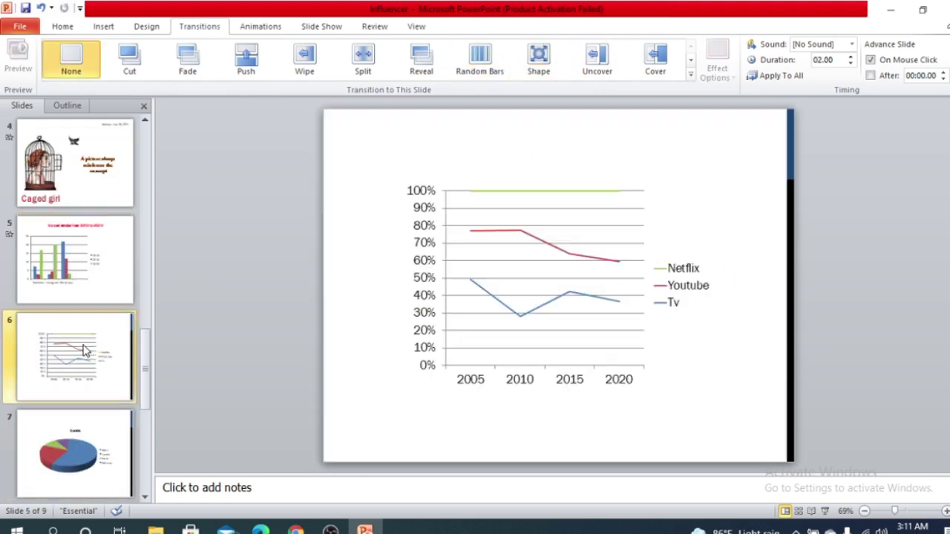
{"action": "left_click", "coordinate": [655, 59]}
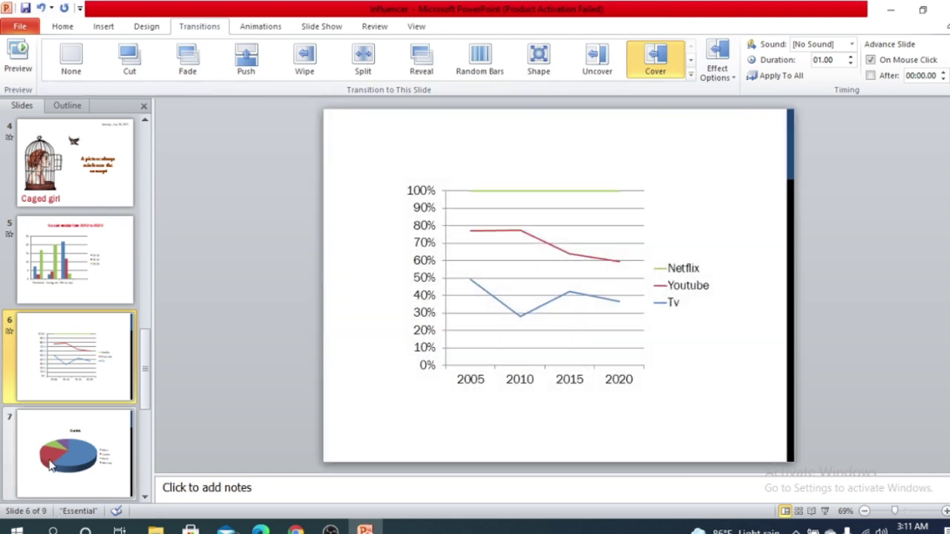
{"action": "left_click", "coordinate": [690, 77]}
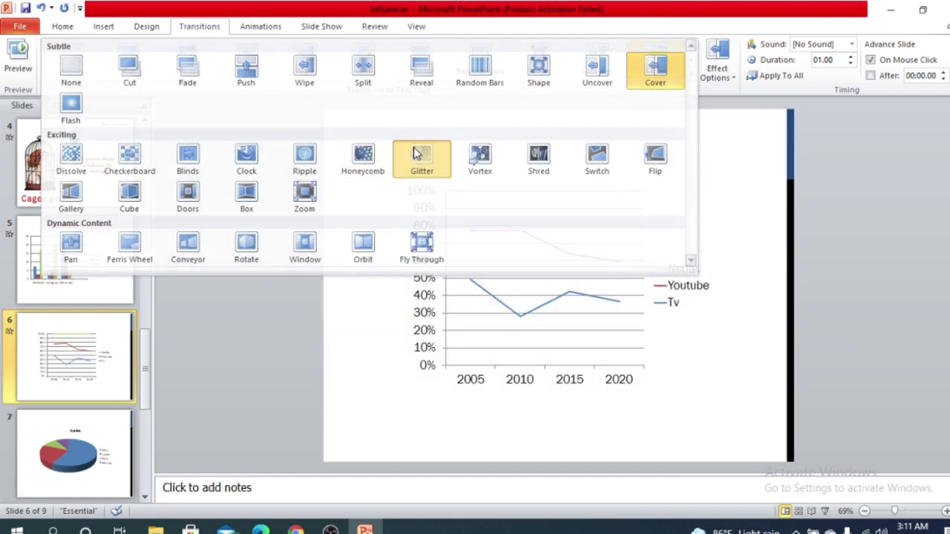
{"action": "left_click", "coordinate": [422, 158]}
Give pie-chart slide 7 the Doors transition and donut-chart slide 8 the Zoom transition
{"action": "scroll", "coordinate": [72, 346], "scroll_direction": "down", "scroll_amount": 1}
{"action": "left_click", "coordinate": [72, 346]}
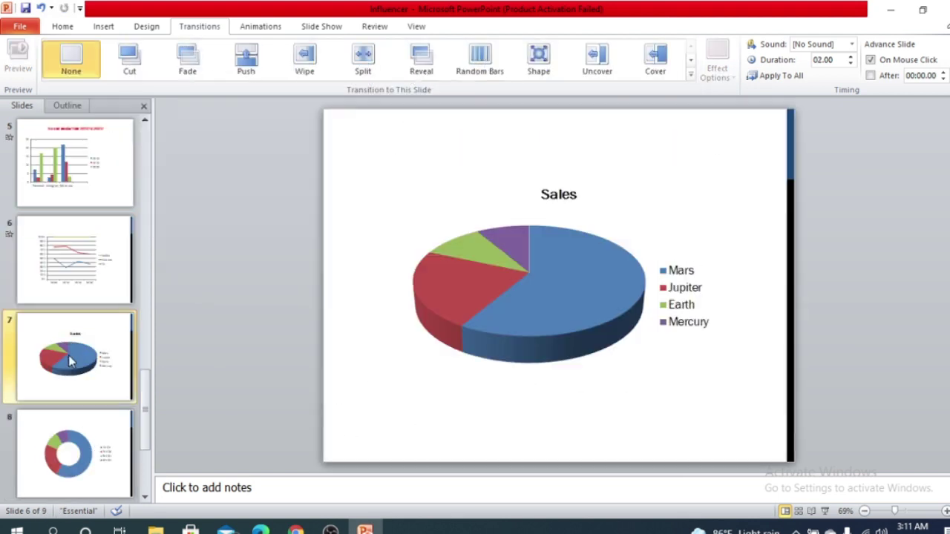
{"action": "left_click", "coordinate": [689, 77]}
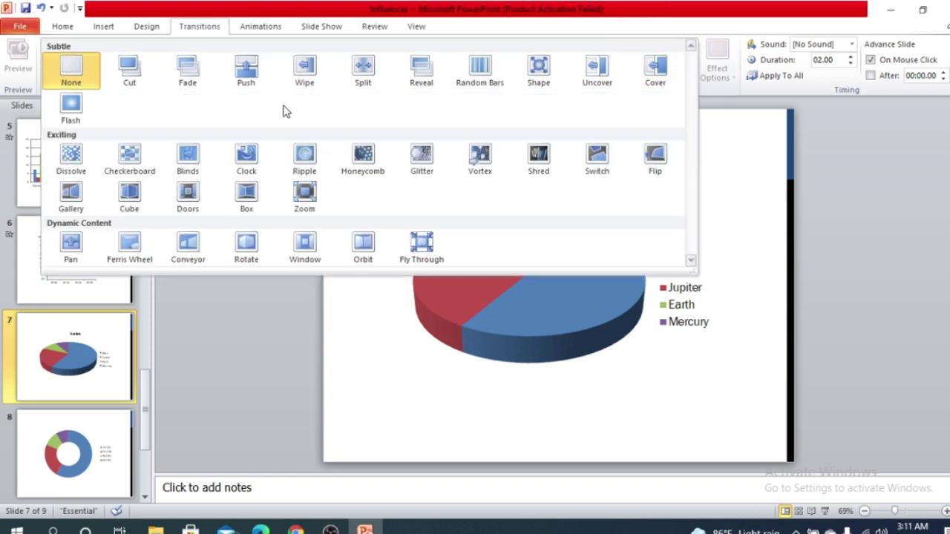
{"action": "left_click", "coordinate": [189, 192]}
{"action": "left_click", "coordinate": [67, 438]}
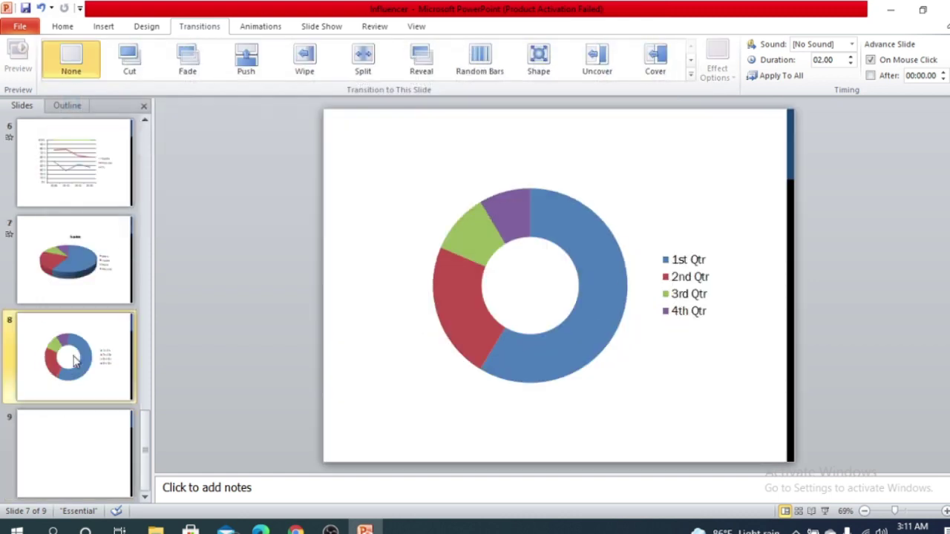
{"action": "left_click", "coordinate": [691, 75]}
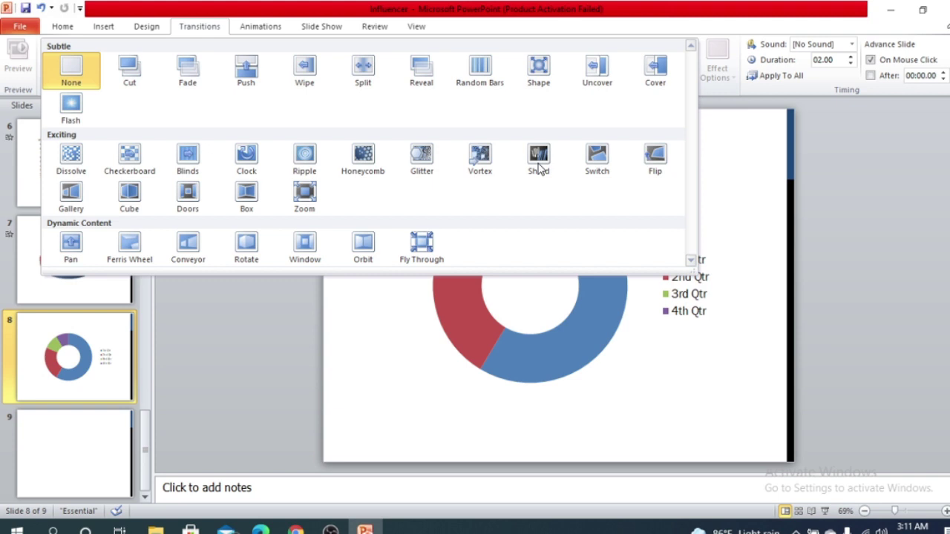
{"action": "left_click", "coordinate": [300, 208]}
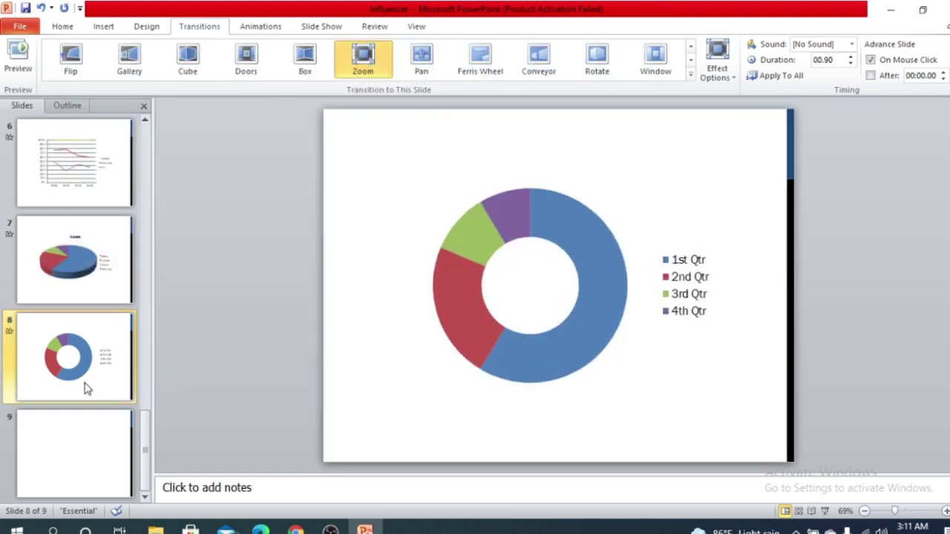
{"action": "scroll", "coordinate": [64, 207], "scroll_direction": "up", "scroll_amount": 2}
{"action": "scroll", "coordinate": [63, 208], "scroll_direction": "up", "scroll_amount": 5}
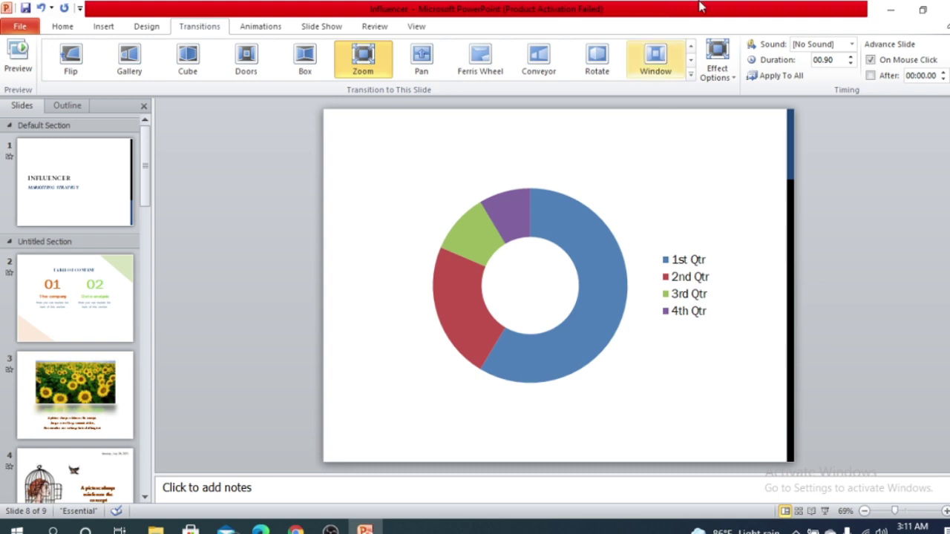
Select the INFLUENCER title slide so it carries the 01.00 Flash transition
{"action": "left_click", "coordinate": [65, 191]}
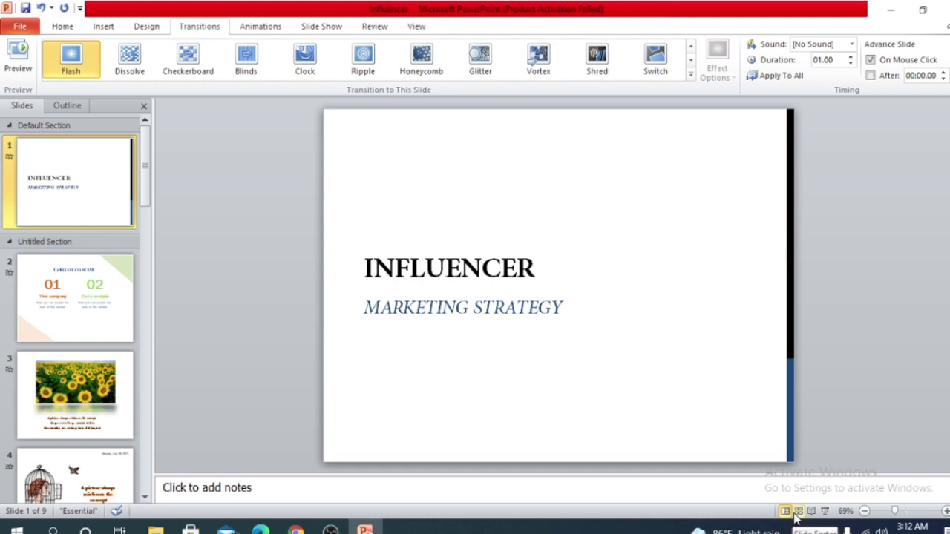
Review all nine slides in Slide Sorter view, then switch to Reading View
{"action": "left_click", "coordinate": [799, 512]}
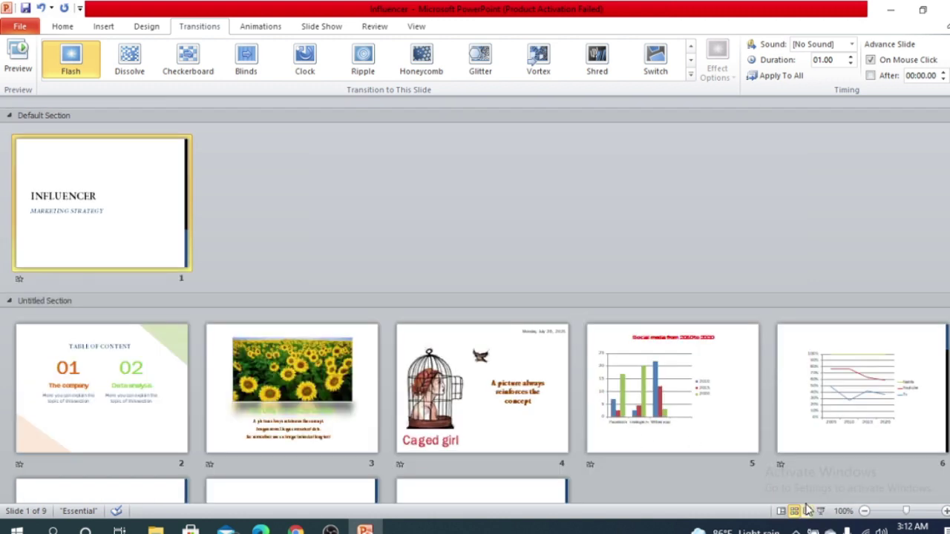
{"action": "scroll", "coordinate": [131, 164], "scroll_direction": "down", "scroll_amount": 2}
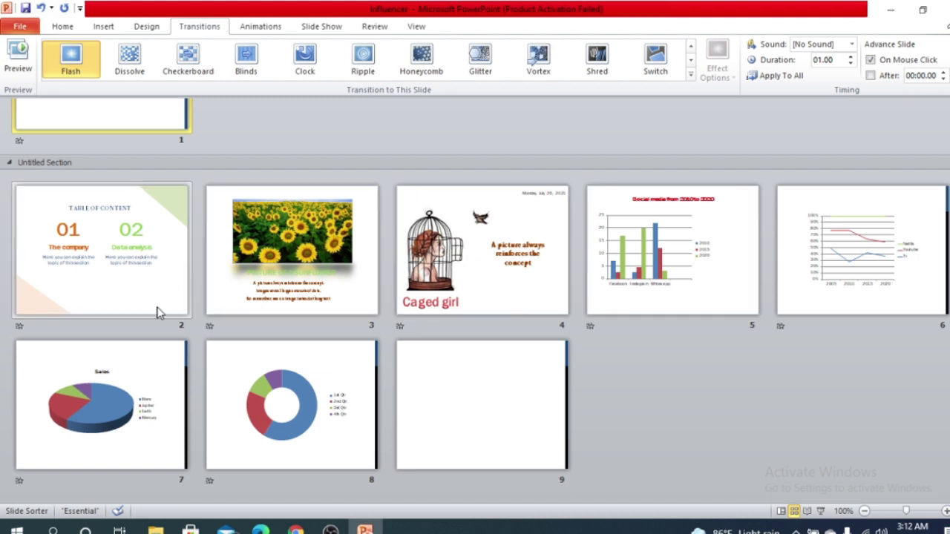
{"action": "scroll", "coordinate": [418, 314], "scroll_direction": "up", "scroll_amount": 2}
{"action": "scroll", "coordinate": [818, 346], "scroll_direction": "down", "scroll_amount": 2}
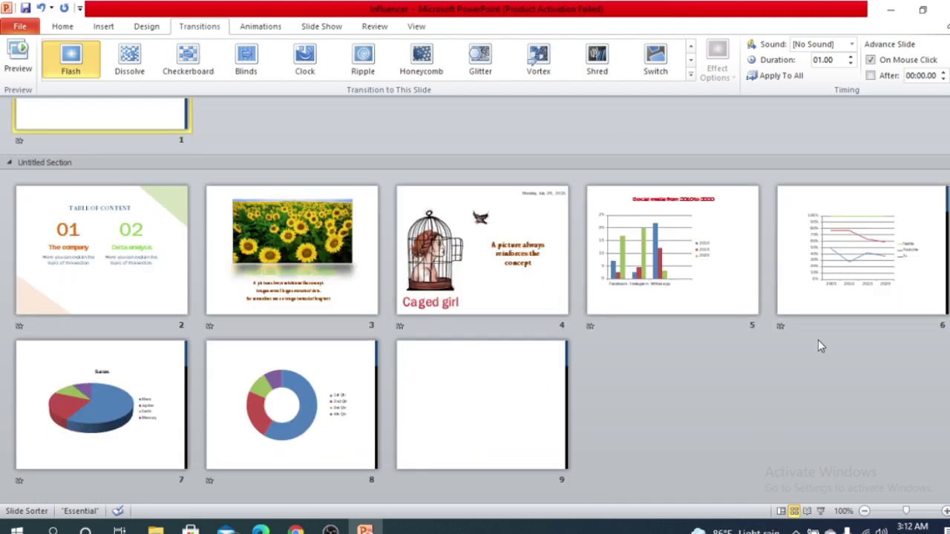
{"action": "scroll", "coordinate": [916, 324], "scroll_direction": "up", "scroll_amount": 2}
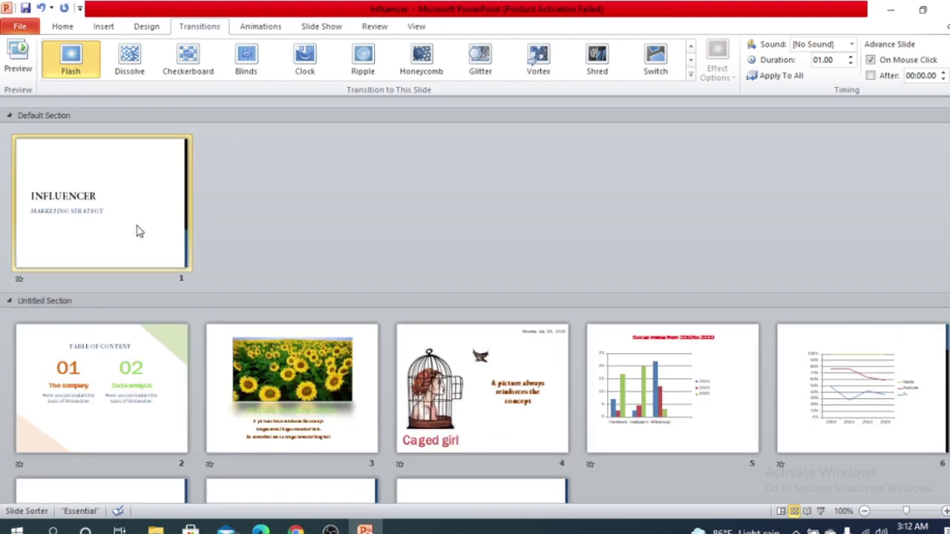
{"action": "scroll", "coordinate": [896, 334], "scroll_direction": "down", "scroll_amount": 2}
{"action": "scroll", "coordinate": [816, 371], "scroll_direction": "up", "scroll_amount": 2}
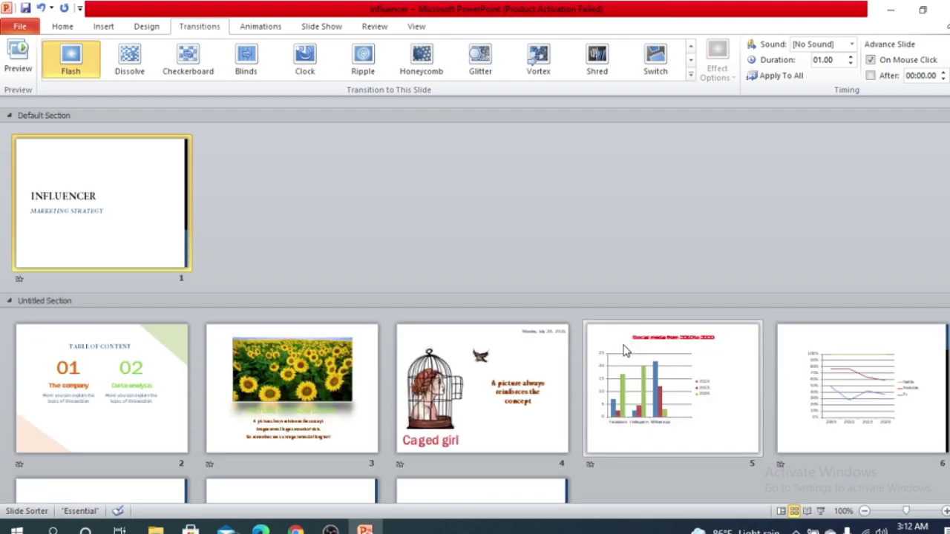
{"action": "scroll", "coordinate": [589, 372], "scroll_direction": "down", "scroll_amount": 2}
{"action": "scroll", "coordinate": [624, 334], "scroll_direction": "up", "scroll_amount": 2}
{"action": "scroll", "coordinate": [652, 302], "scroll_direction": "down", "scroll_amount": 2}
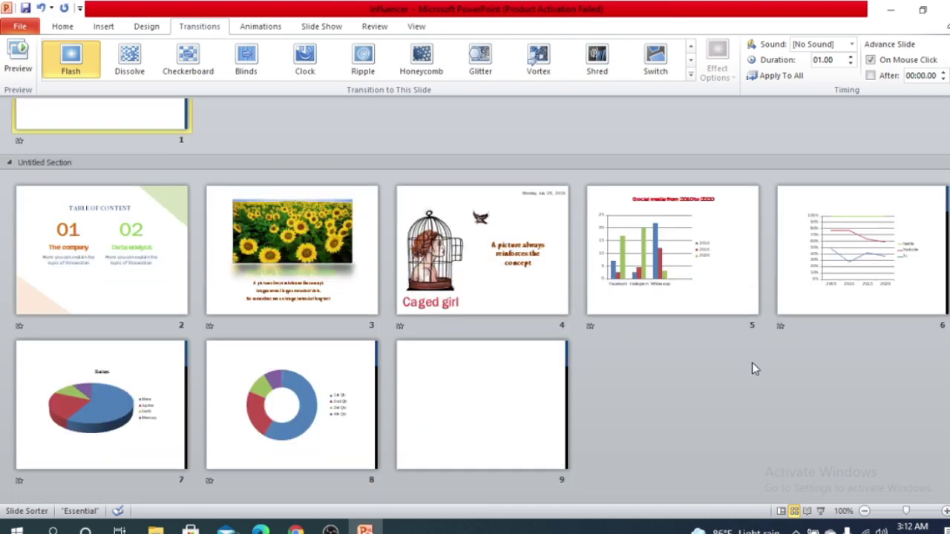
{"action": "left_click", "coordinate": [807, 511]}
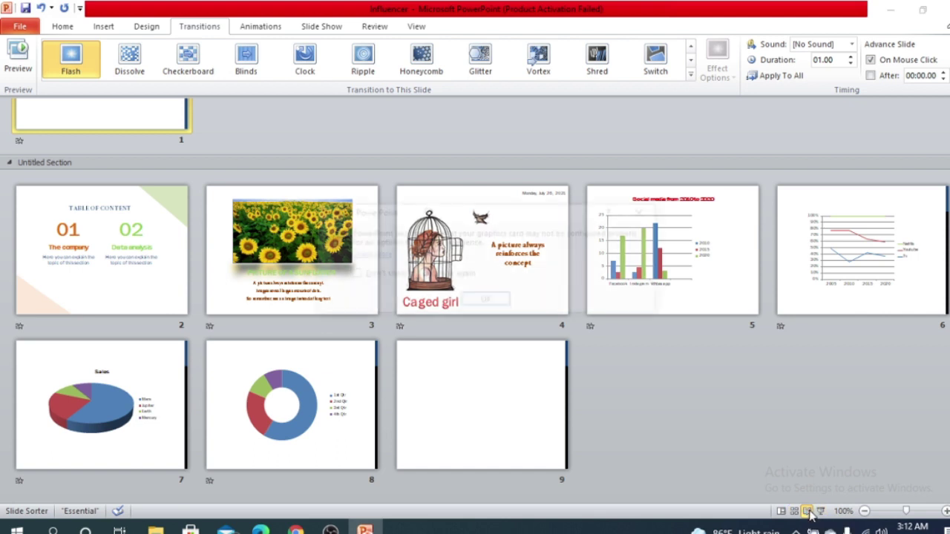
Dismiss the graphics warning and advance the show past the TABLE OF CONTENT slide
{"action": "left_click", "coordinate": [484, 302]}
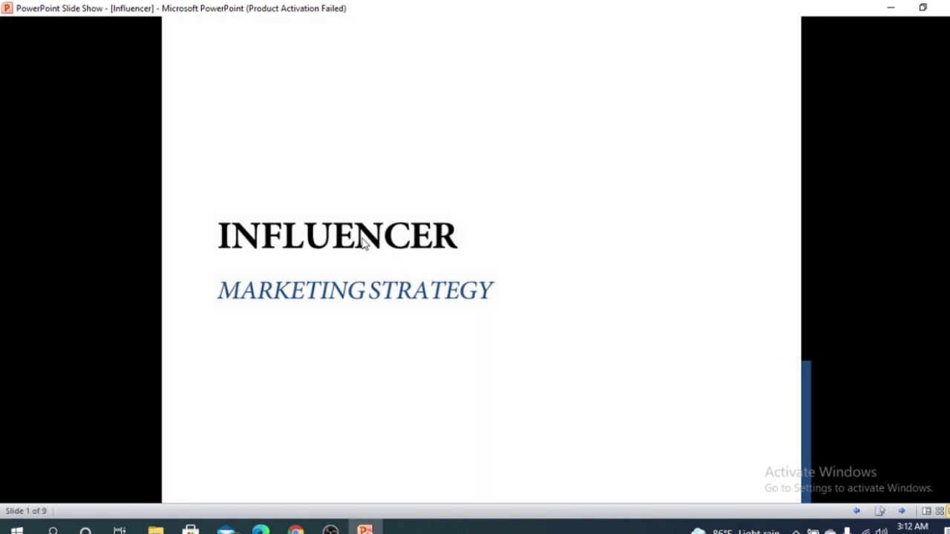
{"action": "left_click", "coordinate": [602, 294]}
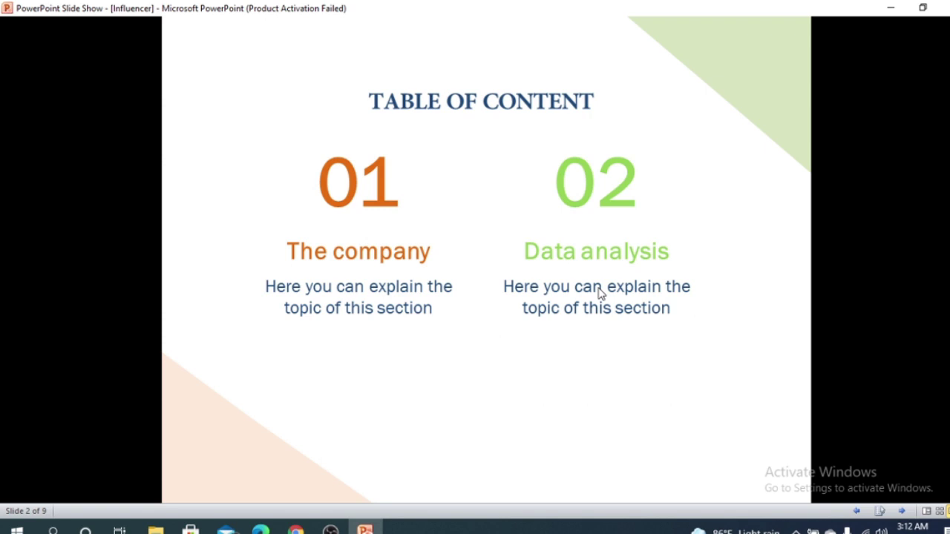
{"action": "left_click", "coordinate": [601, 294]}
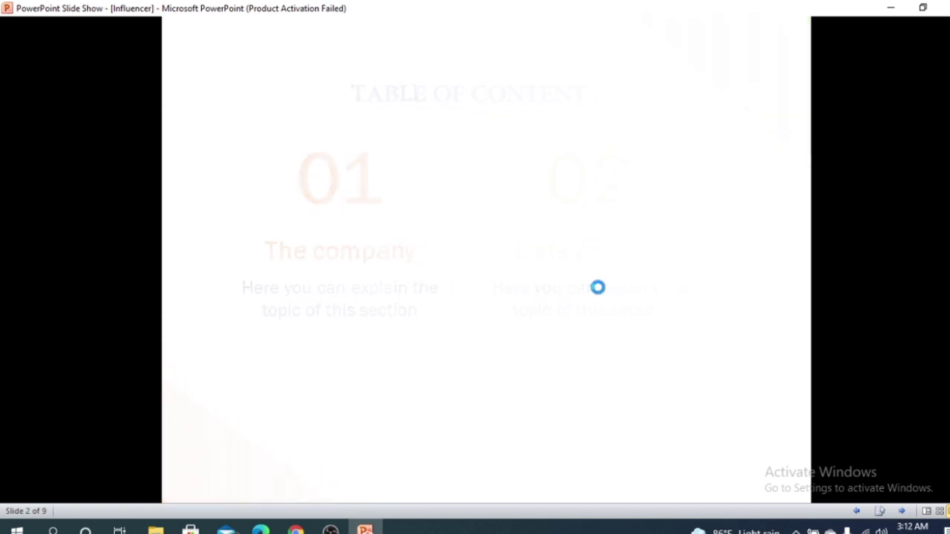